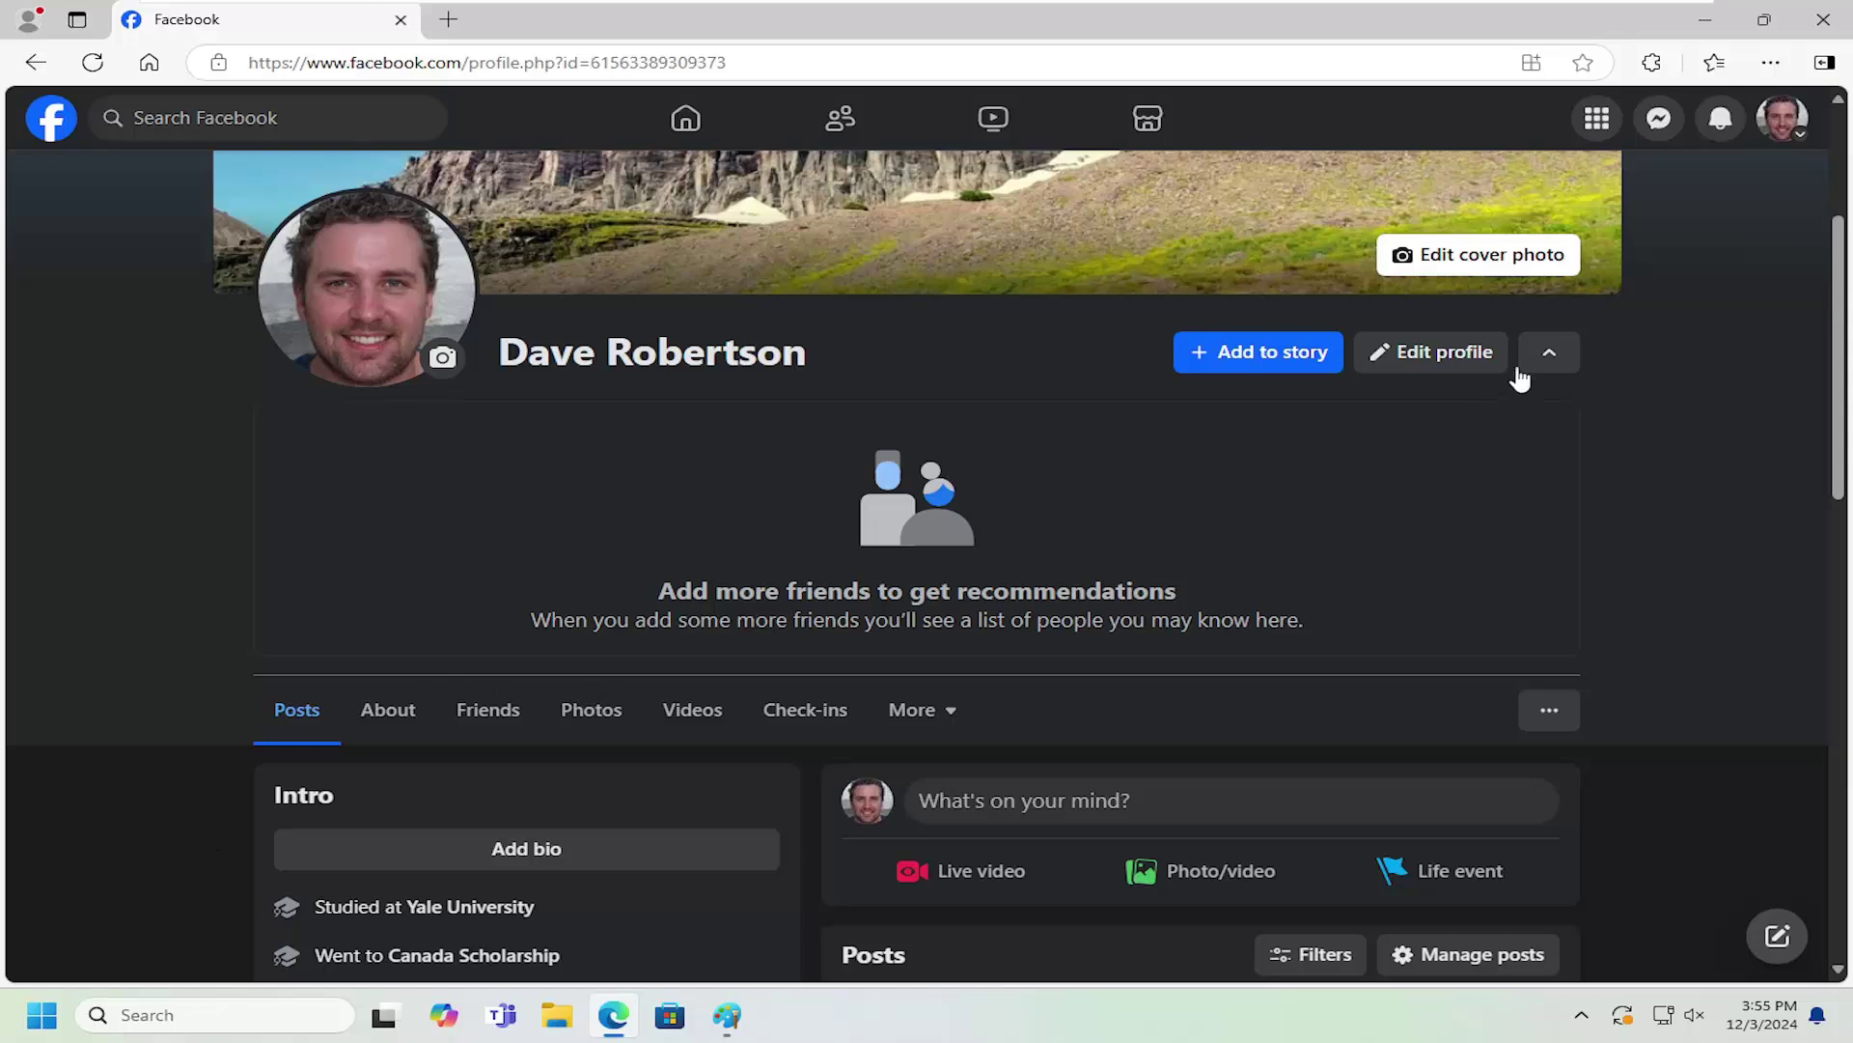
Step: Collapse the 'Add more friends' recommendations panel next to Edit profile
{"action": "left_click", "coordinate": [1552, 359]}
{"action": "scroll", "coordinate": [667, 555], "scroll_direction": "down", "scroll_amount": 2}
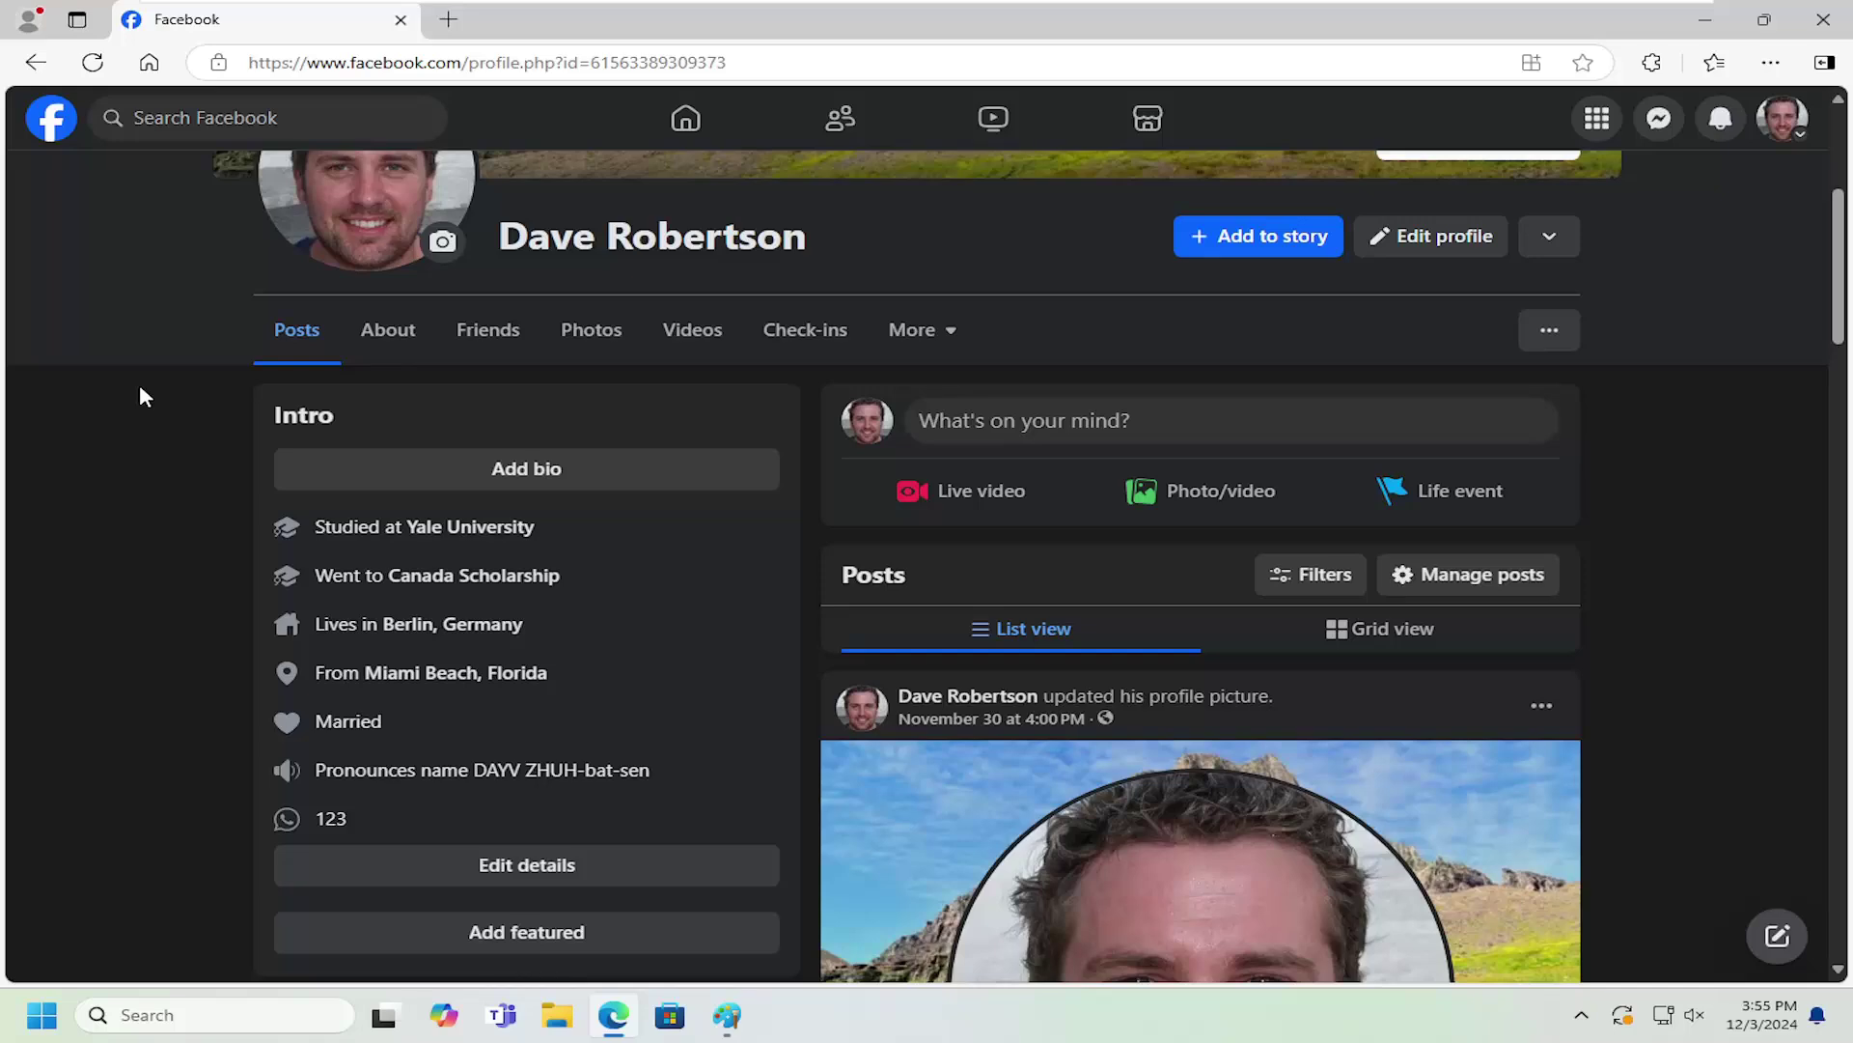
Step: Delete the Cashier at McDonald's workplace from the About overview and confirm its removal
{"action": "left_click", "coordinate": [388, 329]}
{"action": "scroll", "coordinate": [528, 577], "scroll_direction": "down", "scroll_amount": 3}
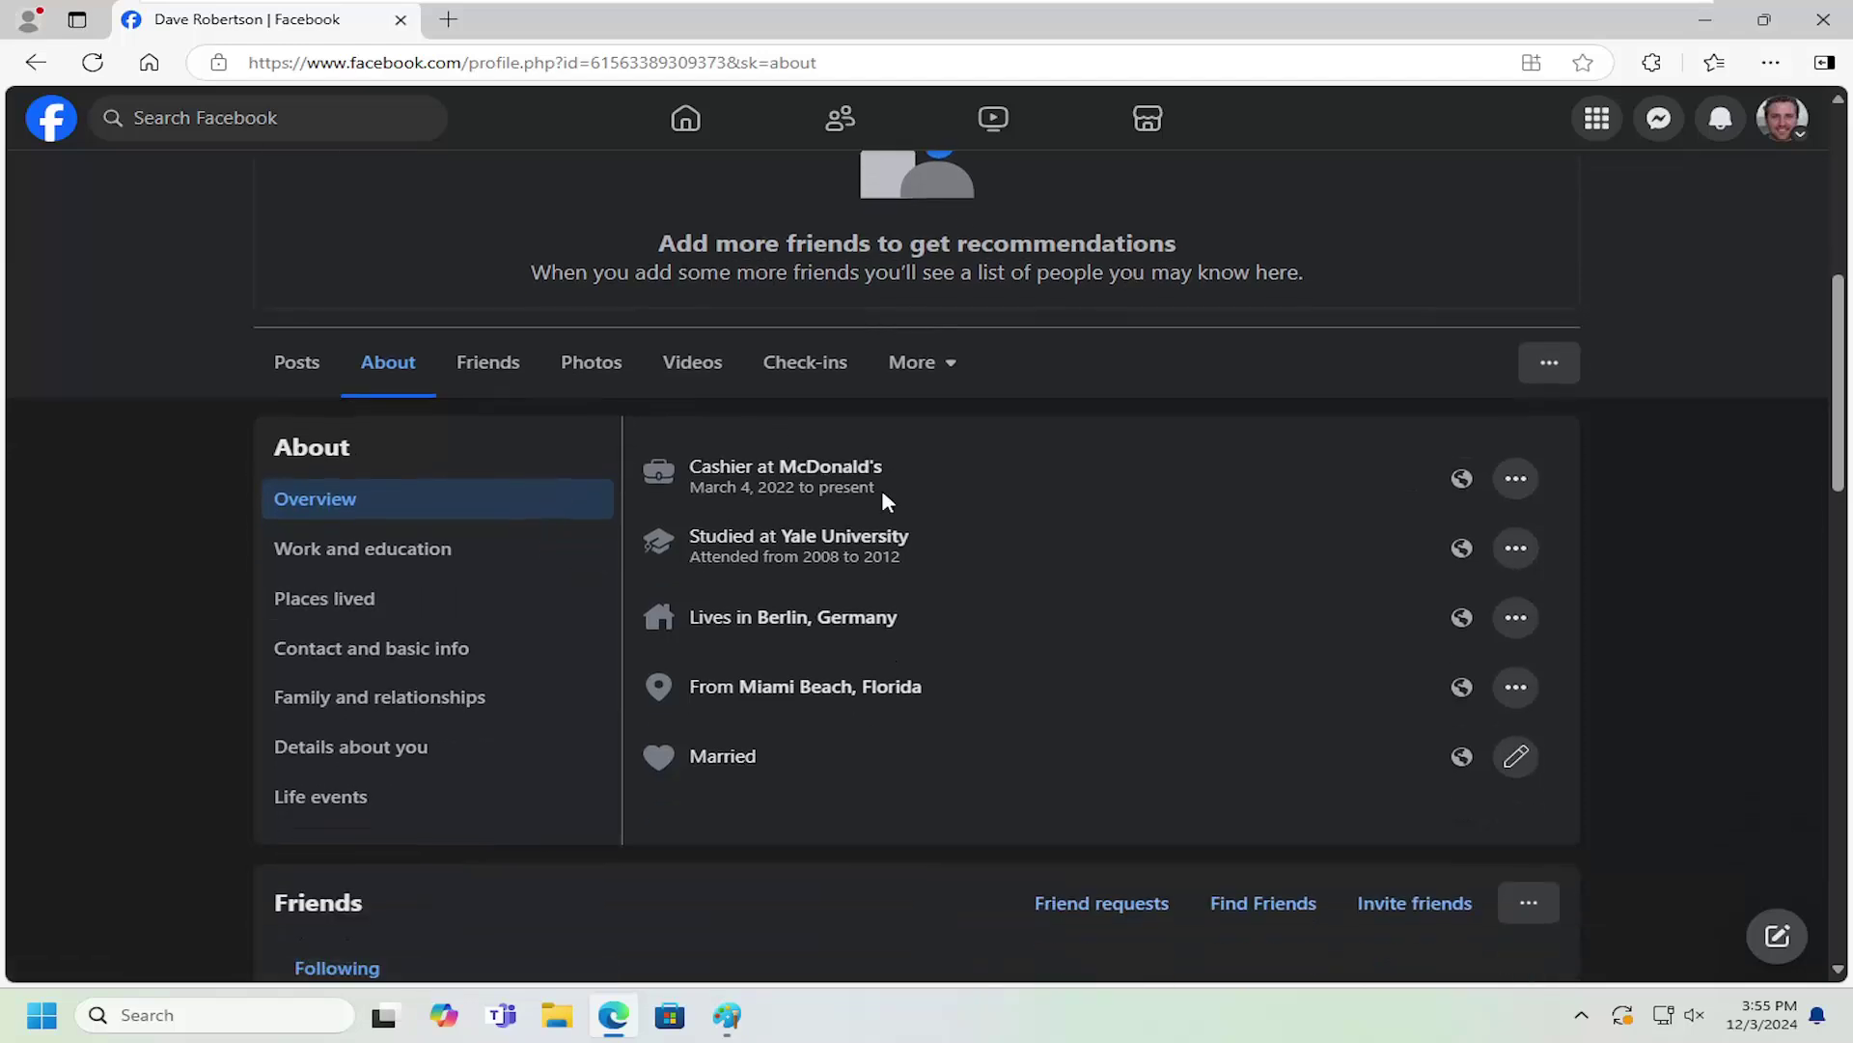
{"action": "left_click", "coordinate": [1517, 479]}
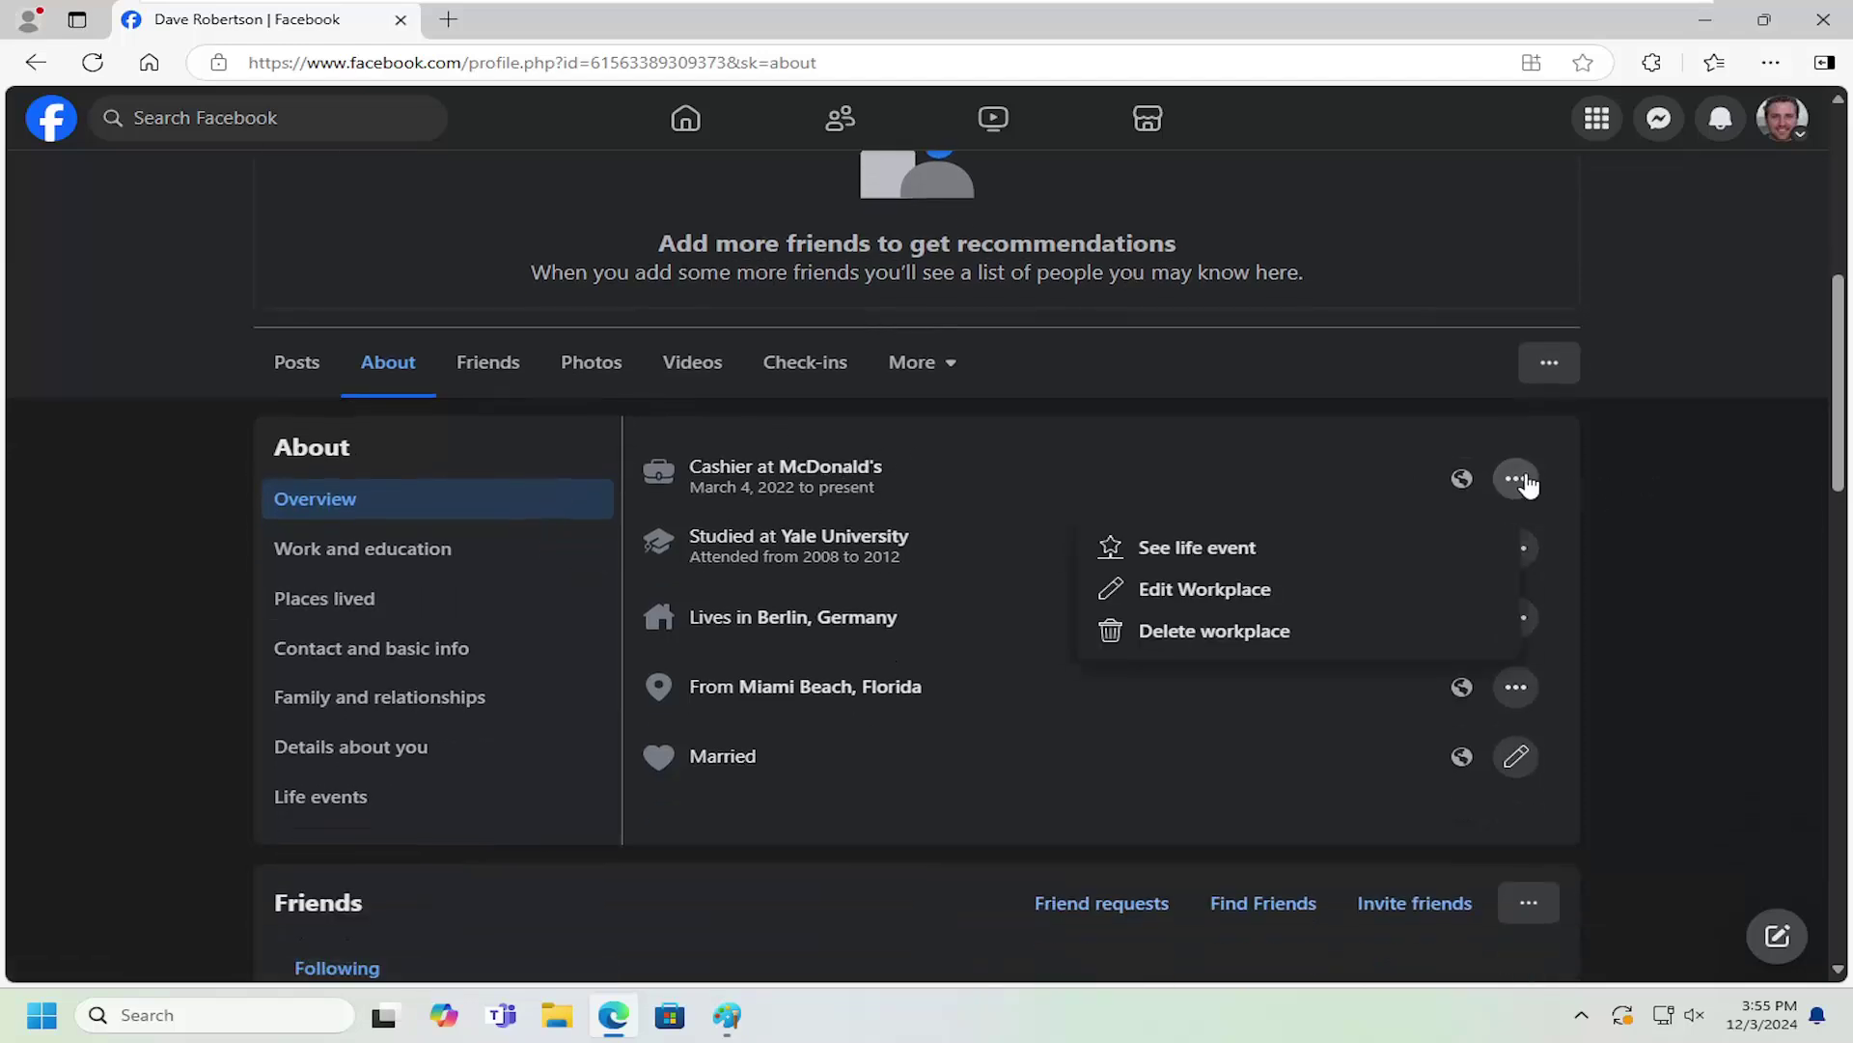
{"action": "left_click", "coordinate": [1155, 635]}
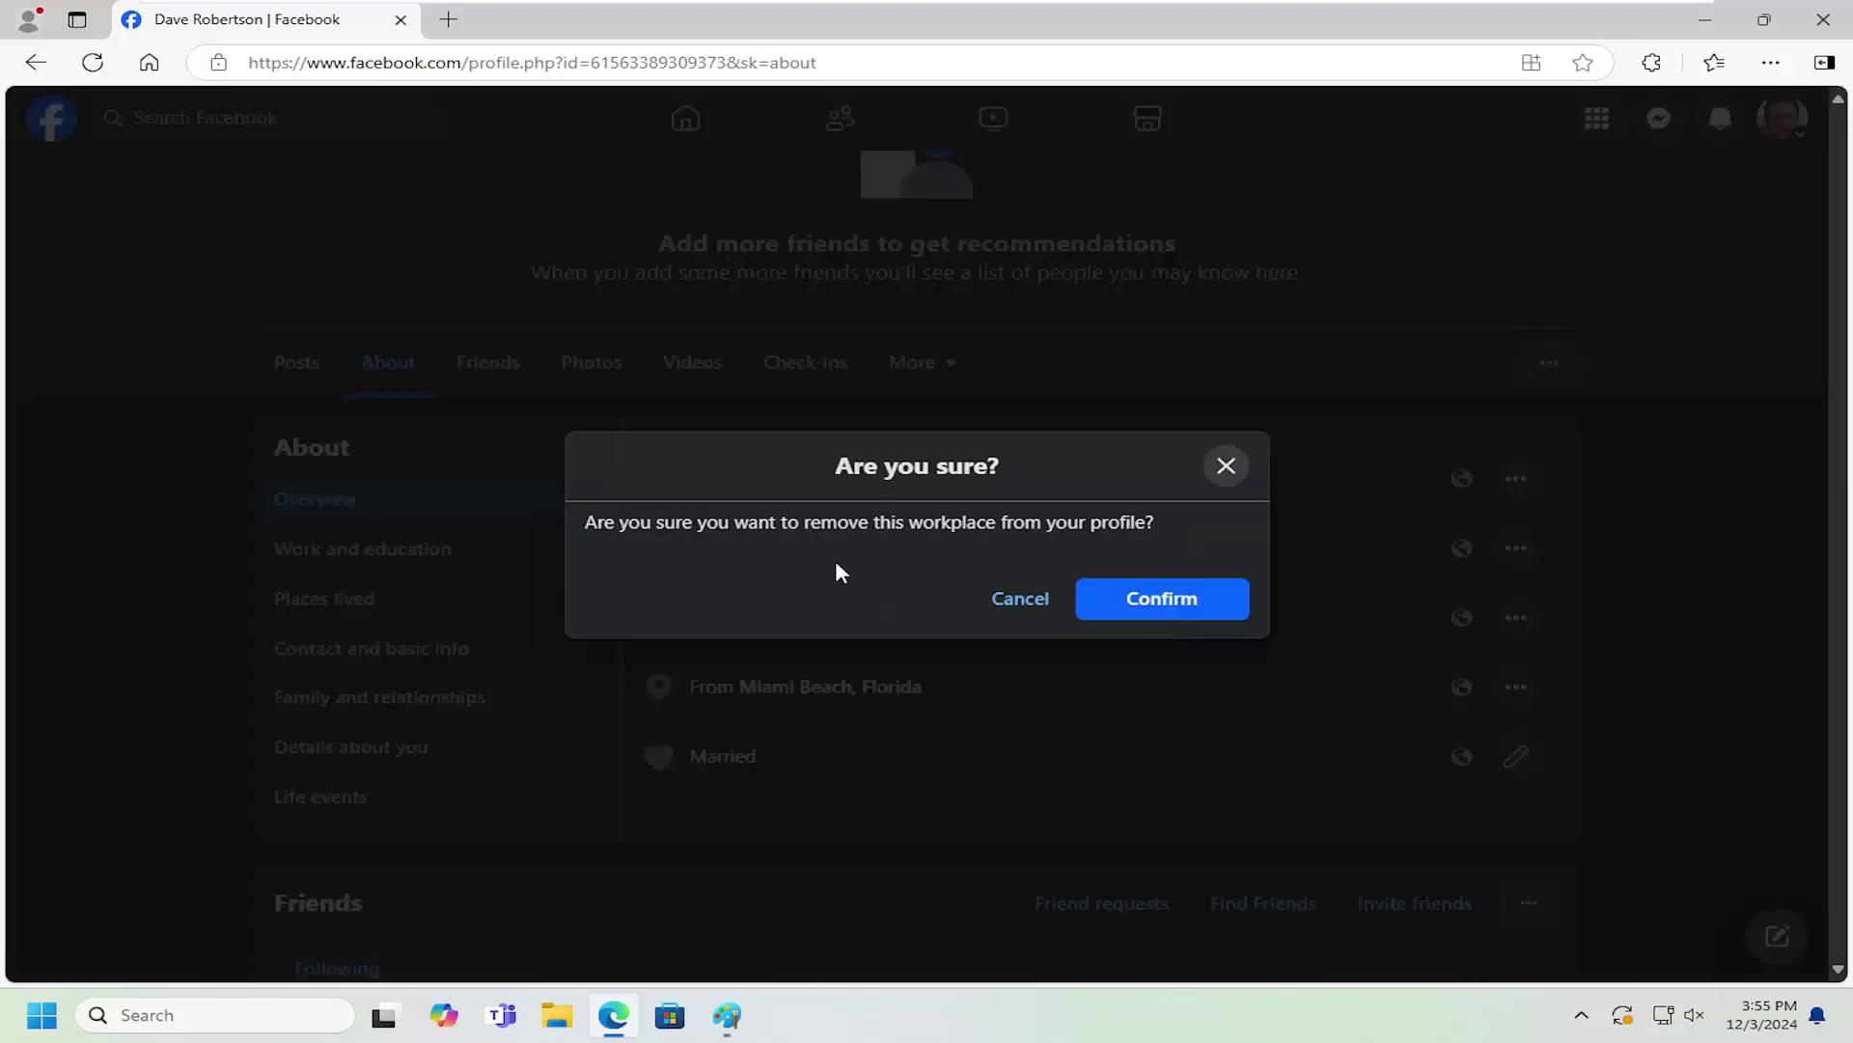
{"action": "left_click", "coordinate": [1129, 597]}
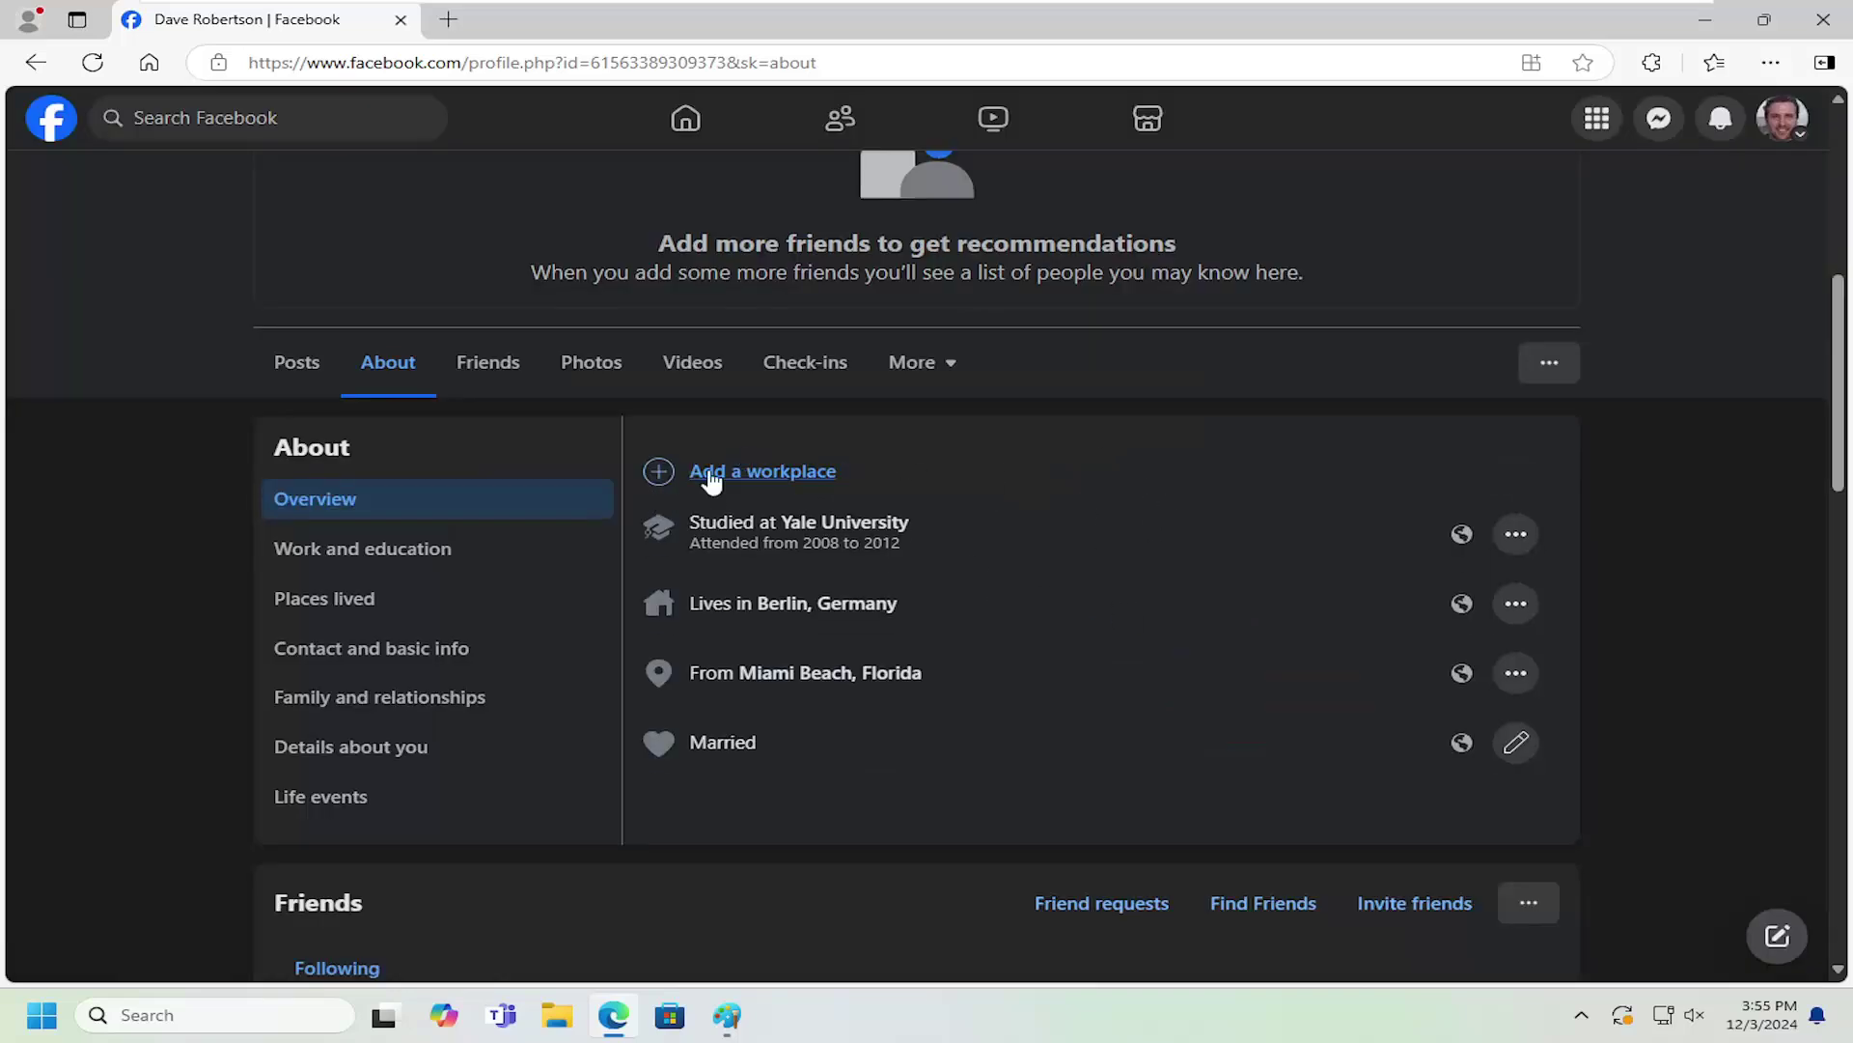
Step: Add a Cashier at Burger King workplace, save it, and return to the profile's Posts
{"action": "left_click", "coordinate": [739, 479]}
{"action": "left_click", "coordinate": [737, 488]}
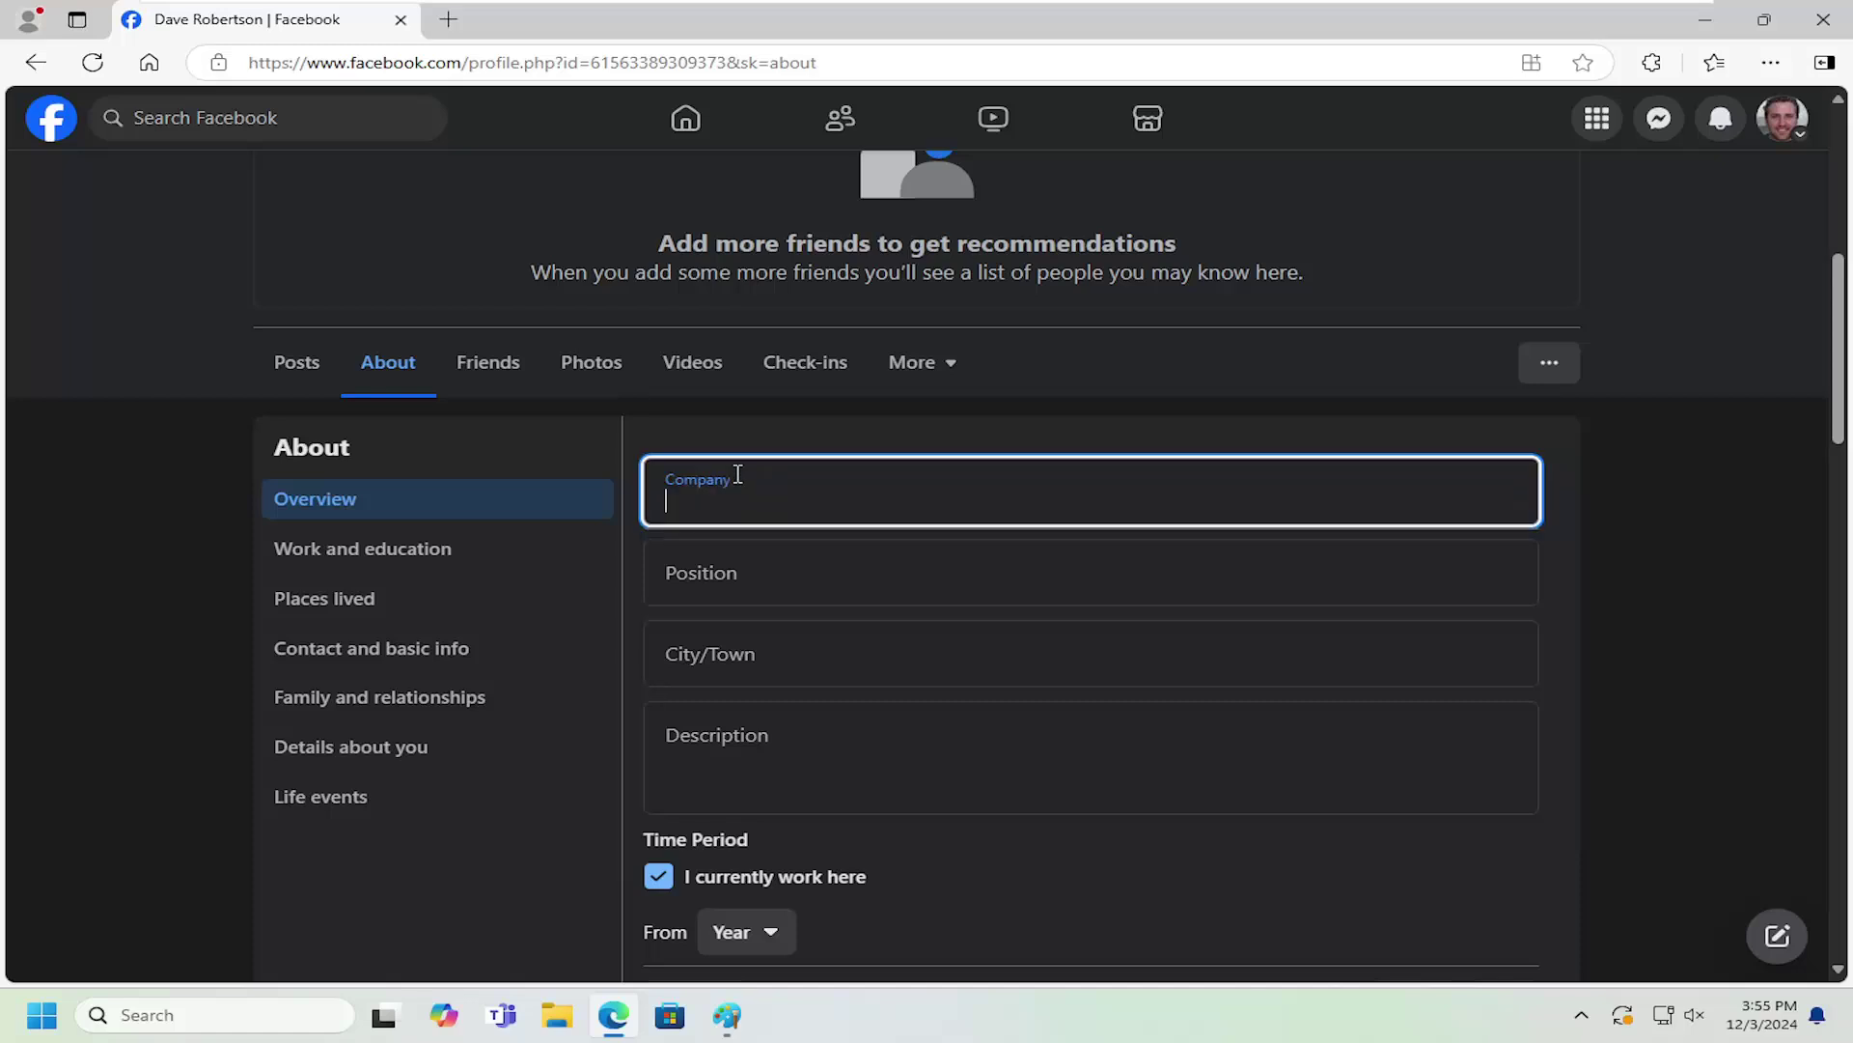
{"action": "type", "text": "Bur"}
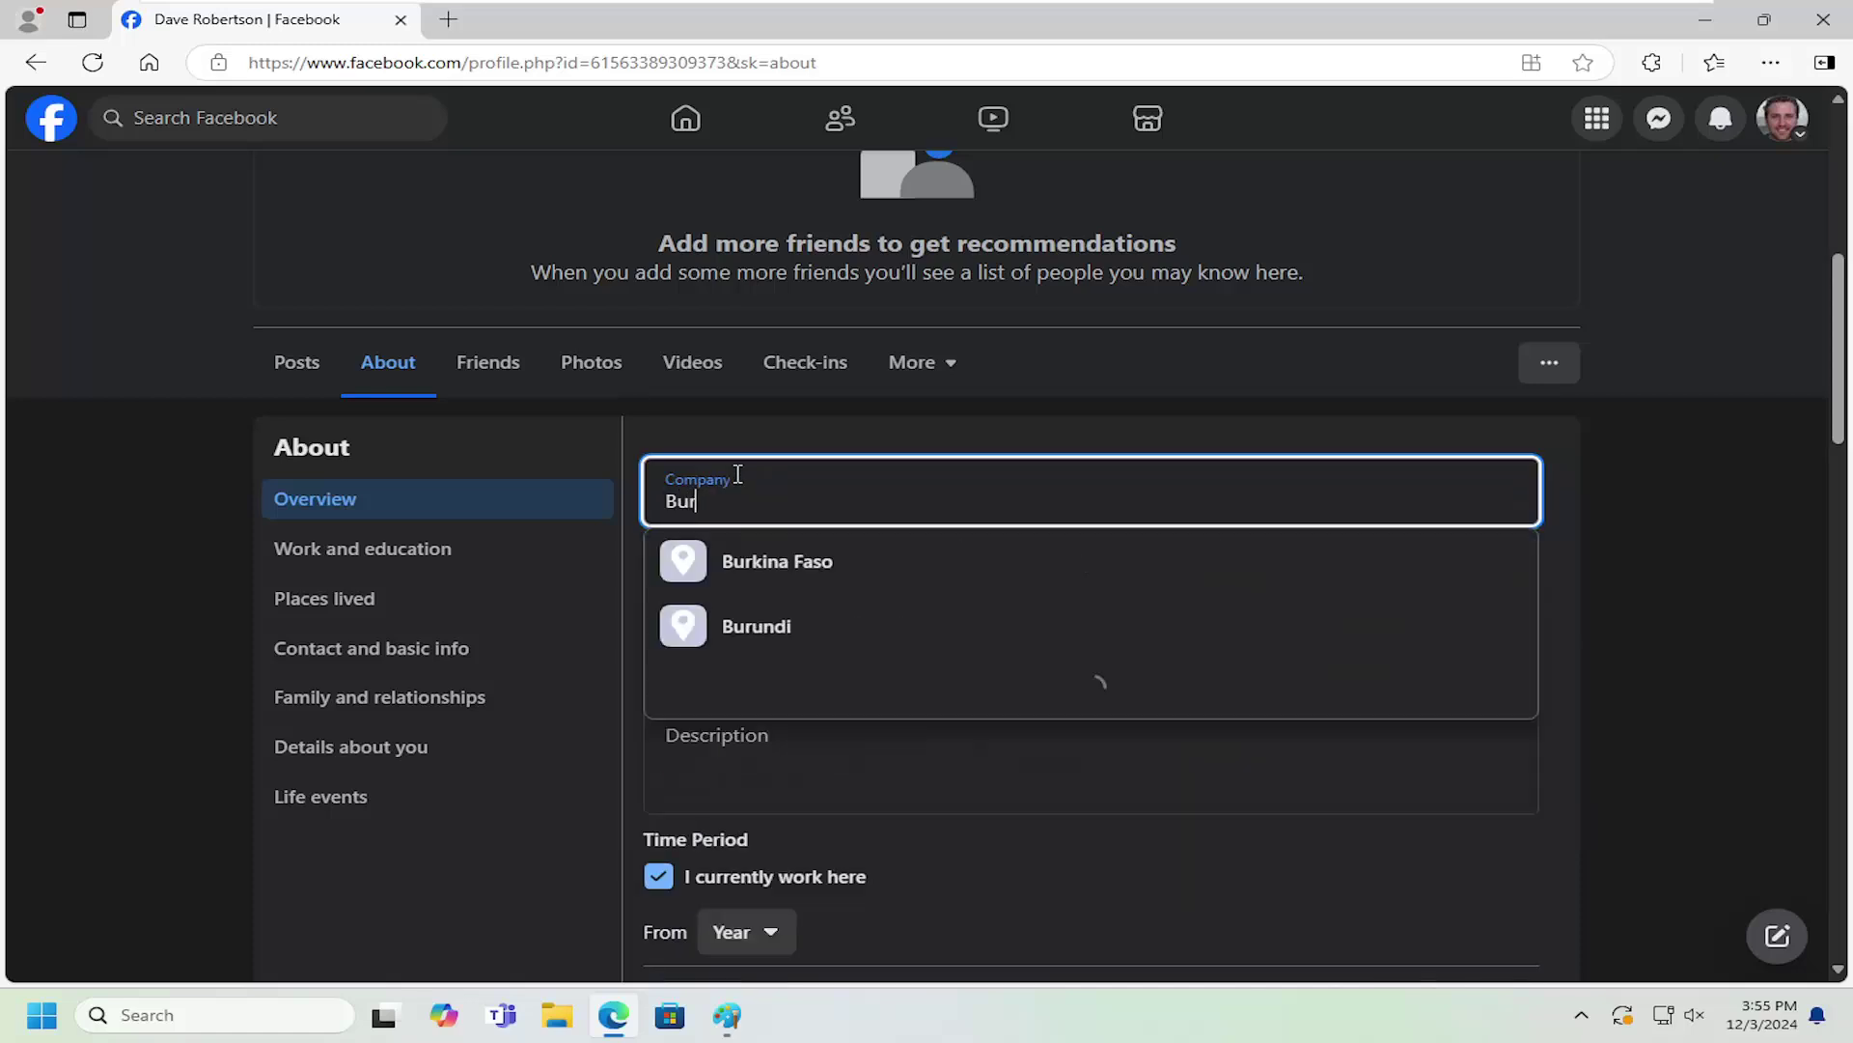
{"action": "type", "text": "ger"}
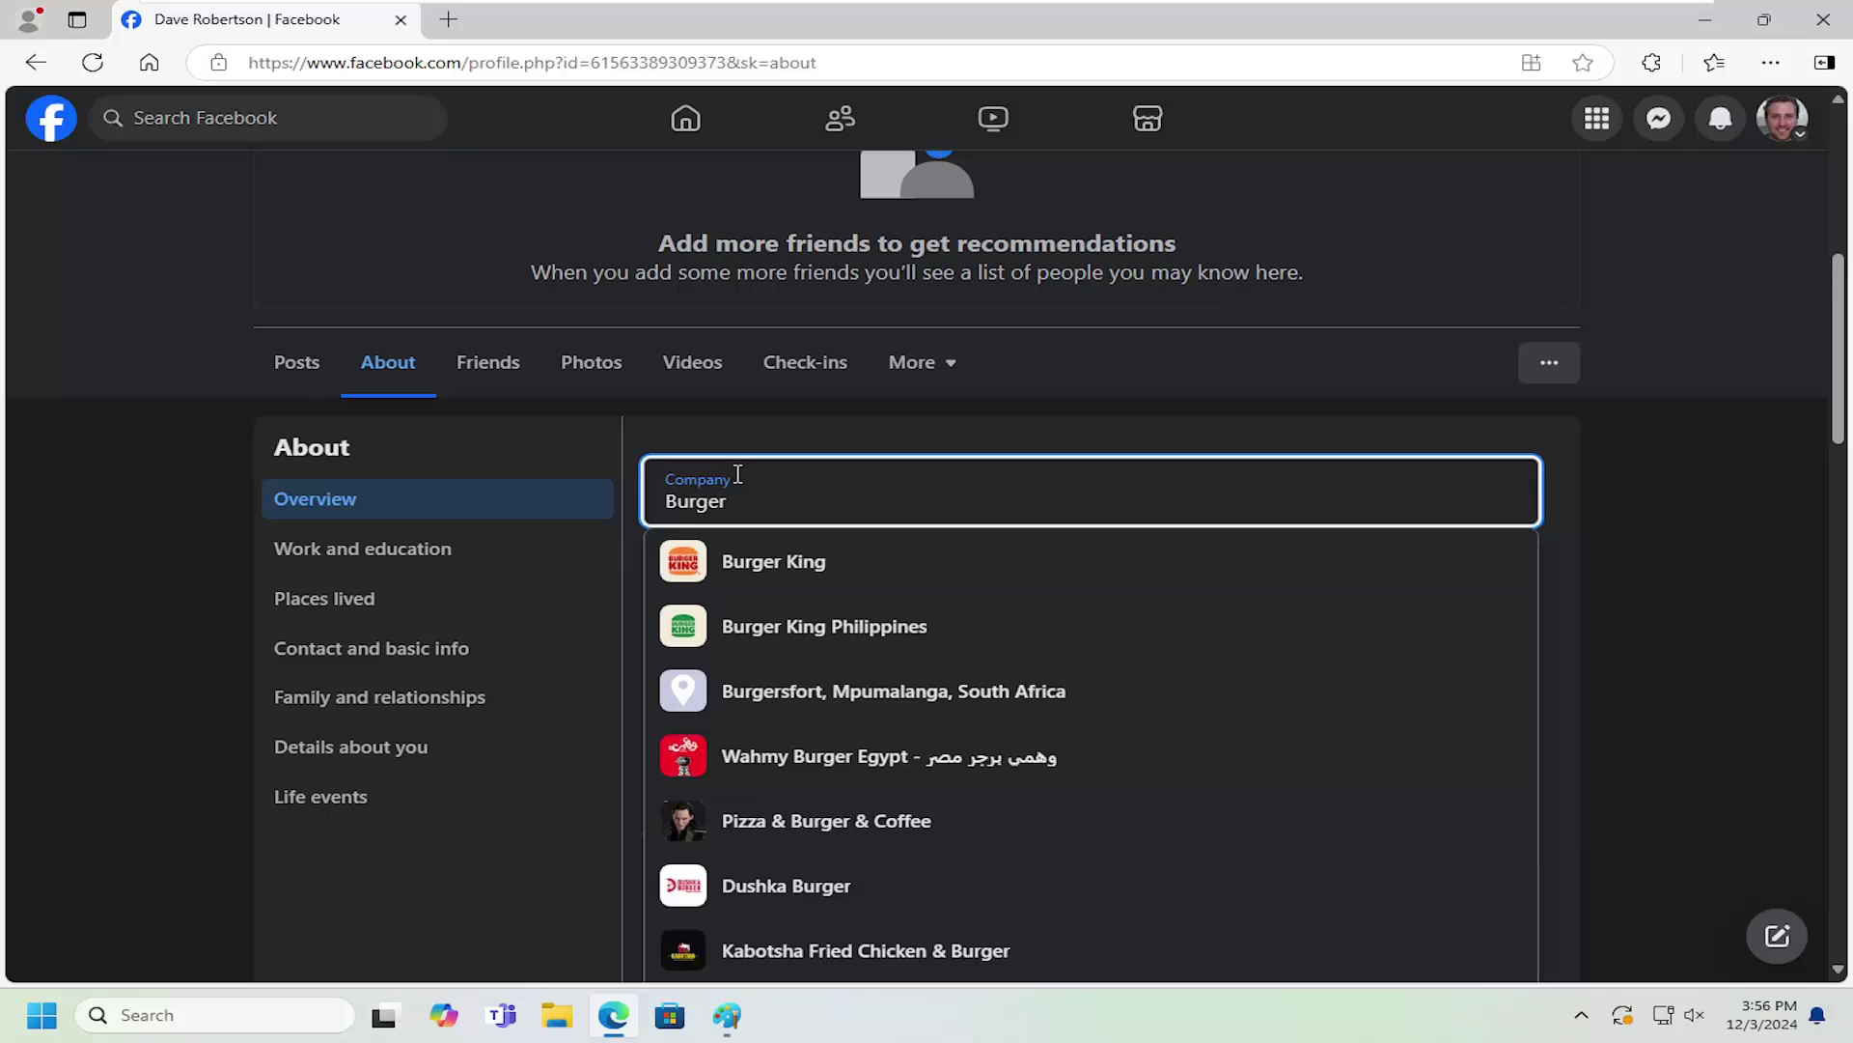
{"action": "left_click", "coordinate": [773, 561]}
{"action": "scroll", "coordinate": [1066, 623], "scroll_direction": "down", "scroll_amount": 3}
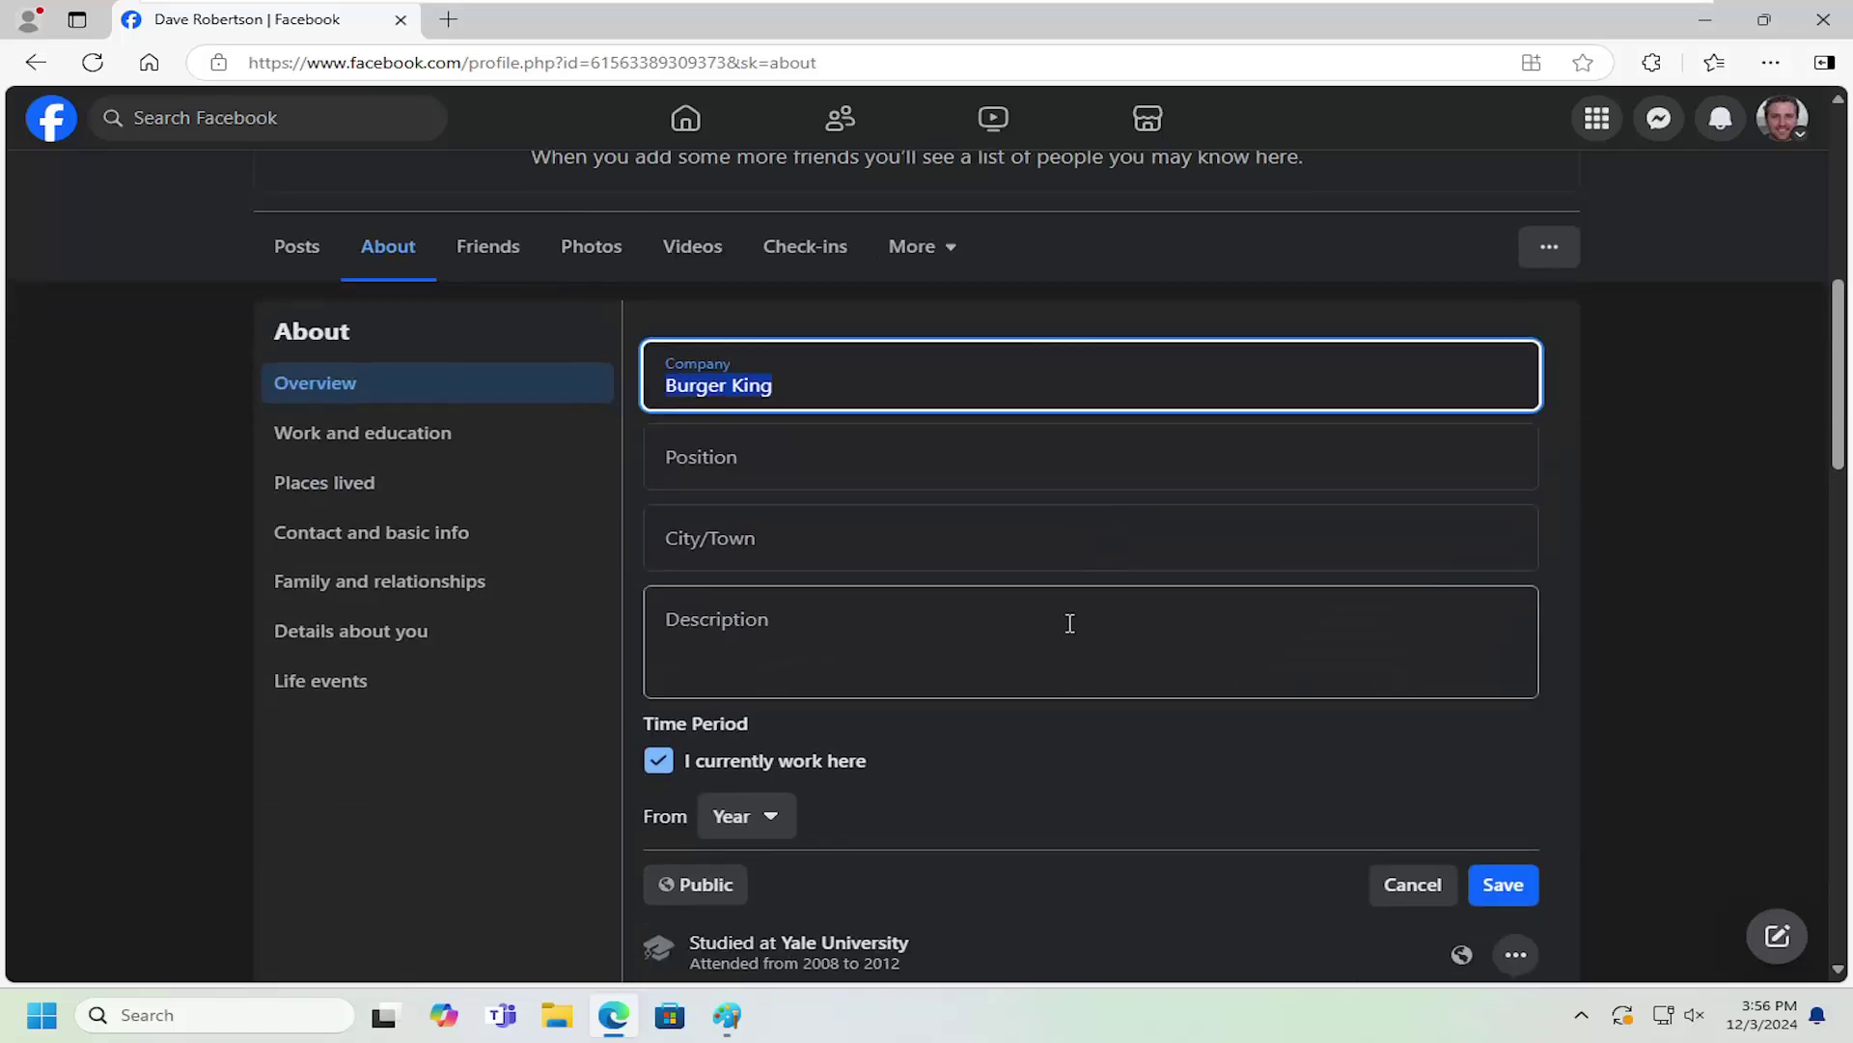
{"action": "scroll", "coordinate": [816, 467], "scroll_direction": "up", "scroll_amount": 1}
{"action": "left_click", "coordinate": [724, 342]}
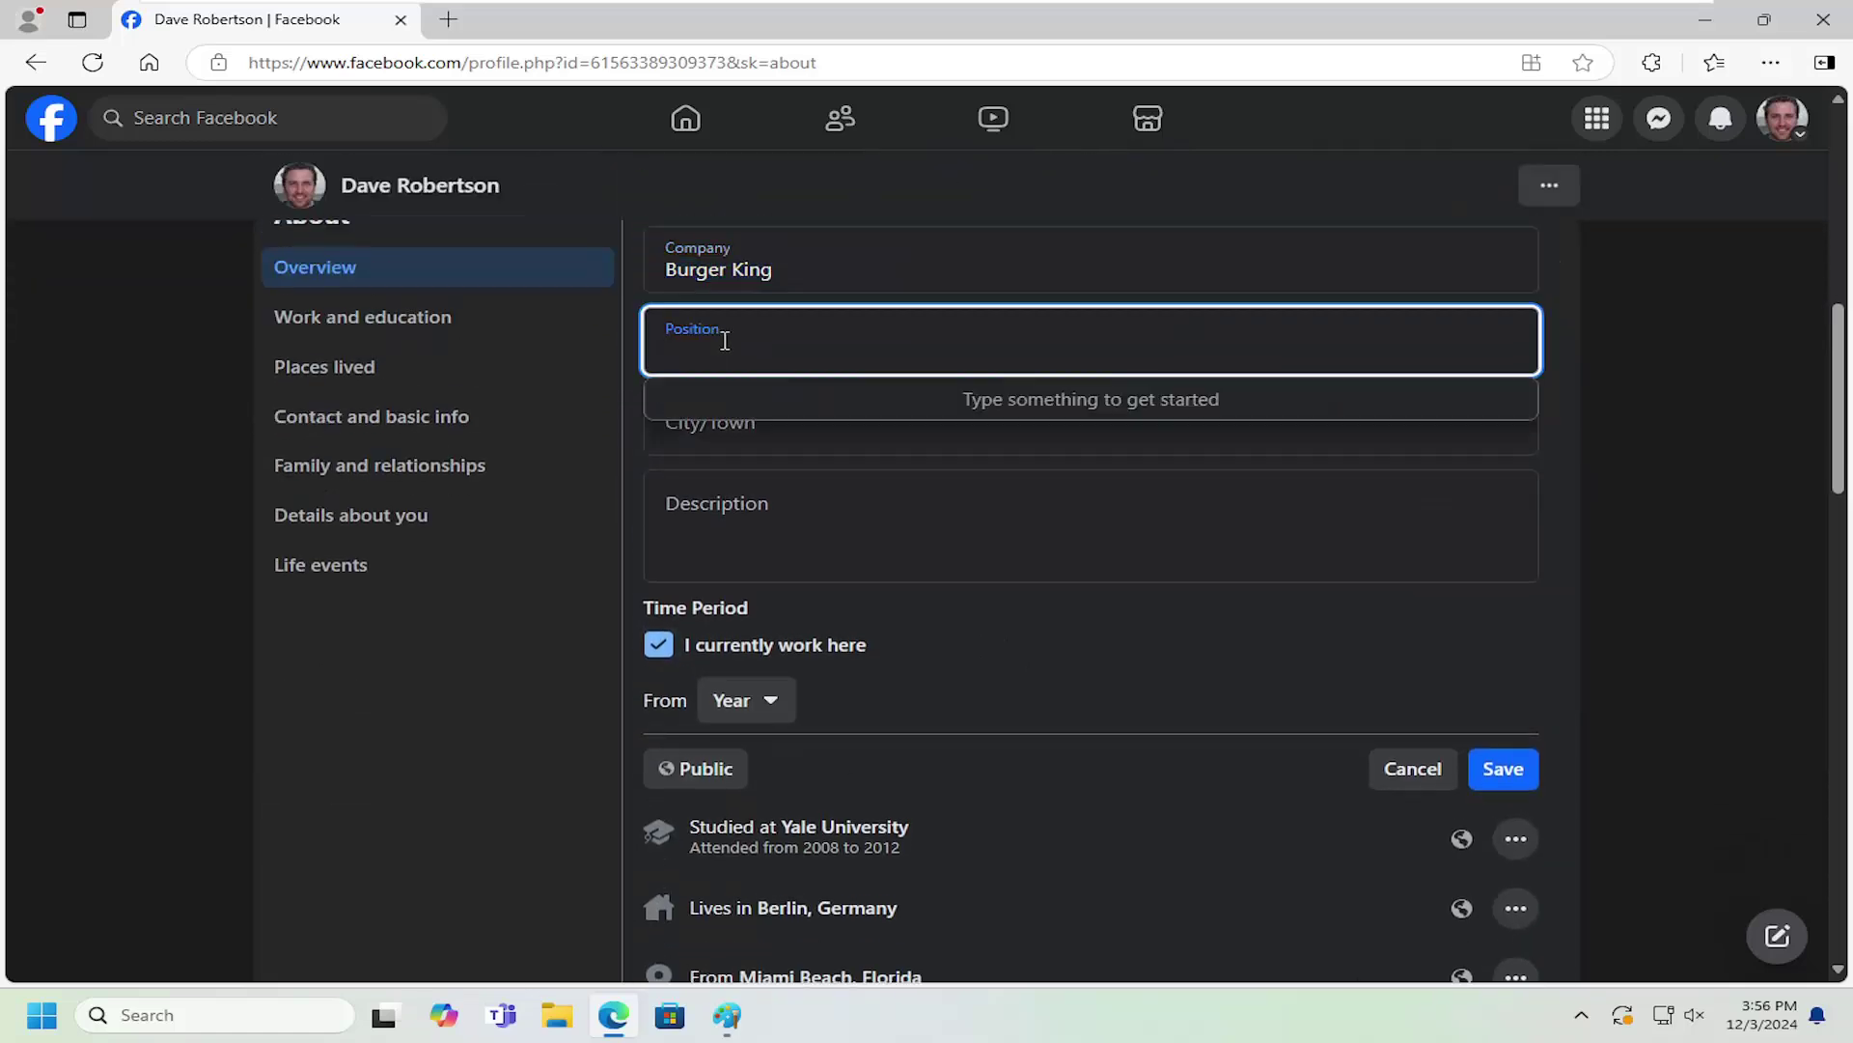
{"action": "type", "text": "Cashier"}
{"action": "left_click", "coordinate": [756, 474]}
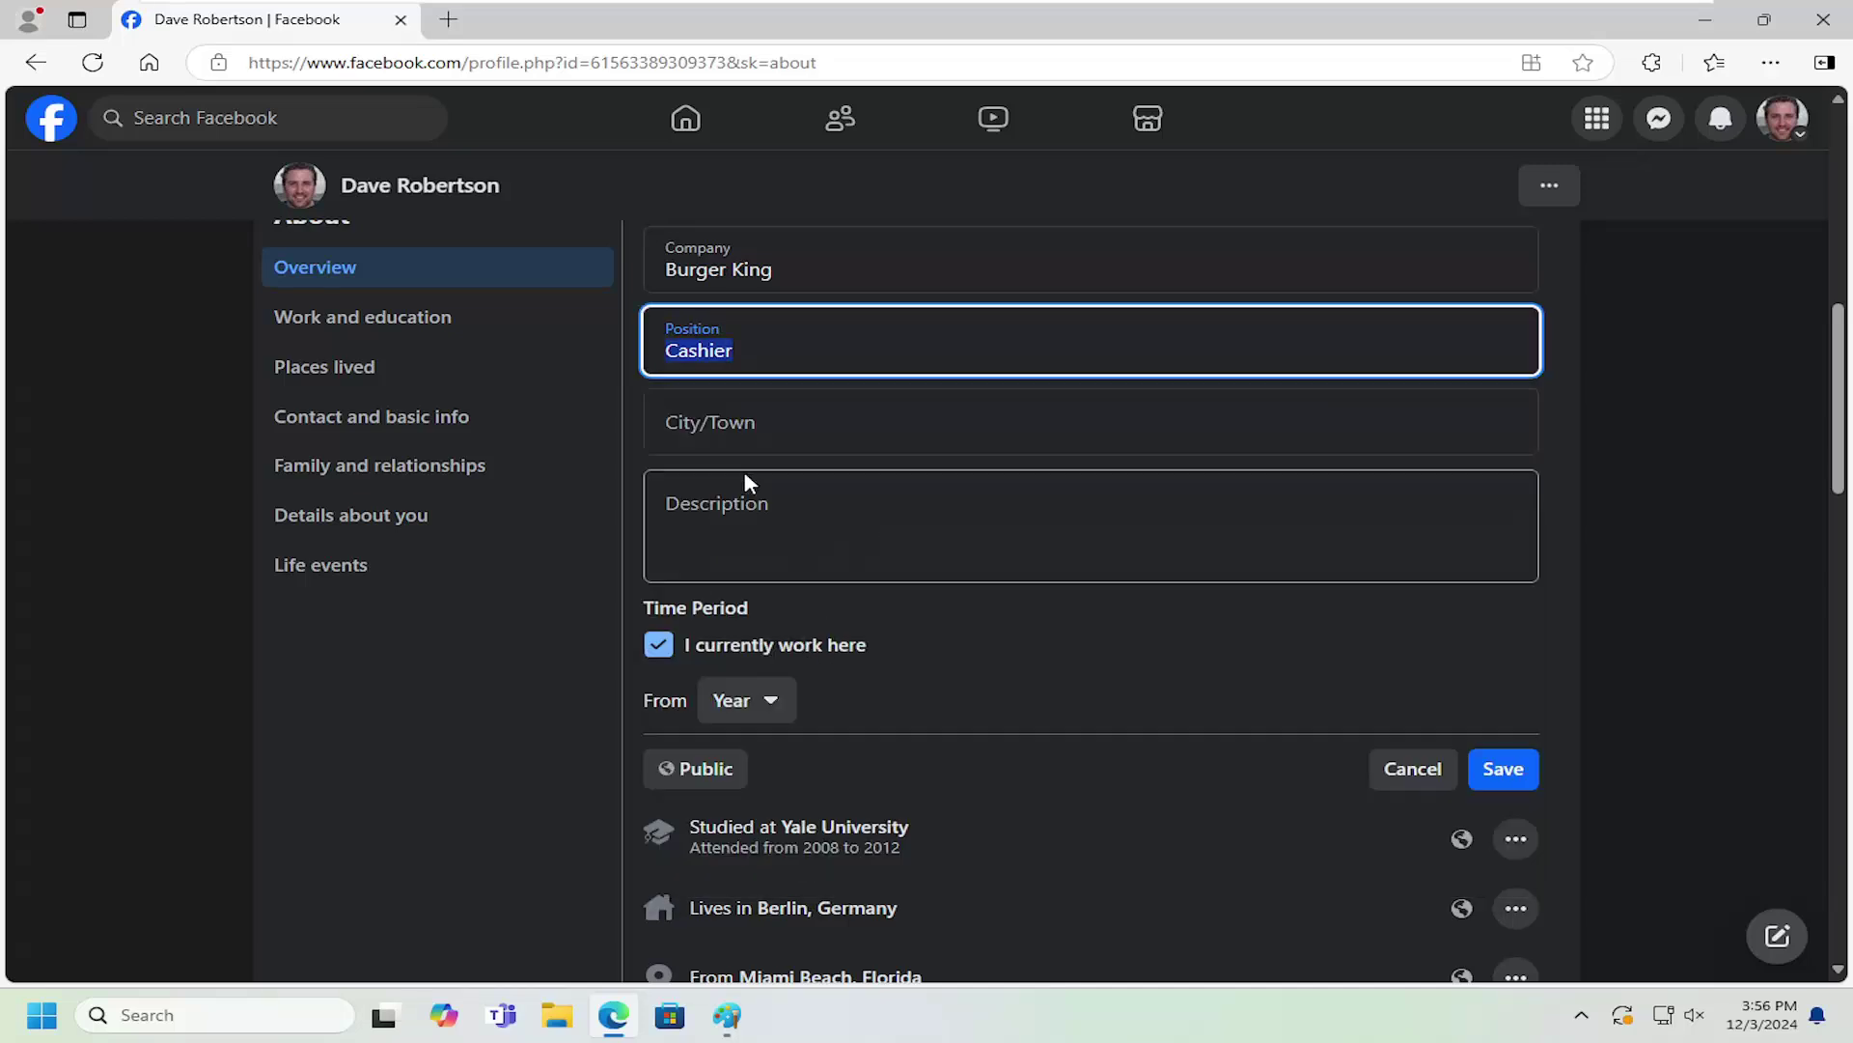
{"action": "left_click", "coordinate": [1501, 768]}
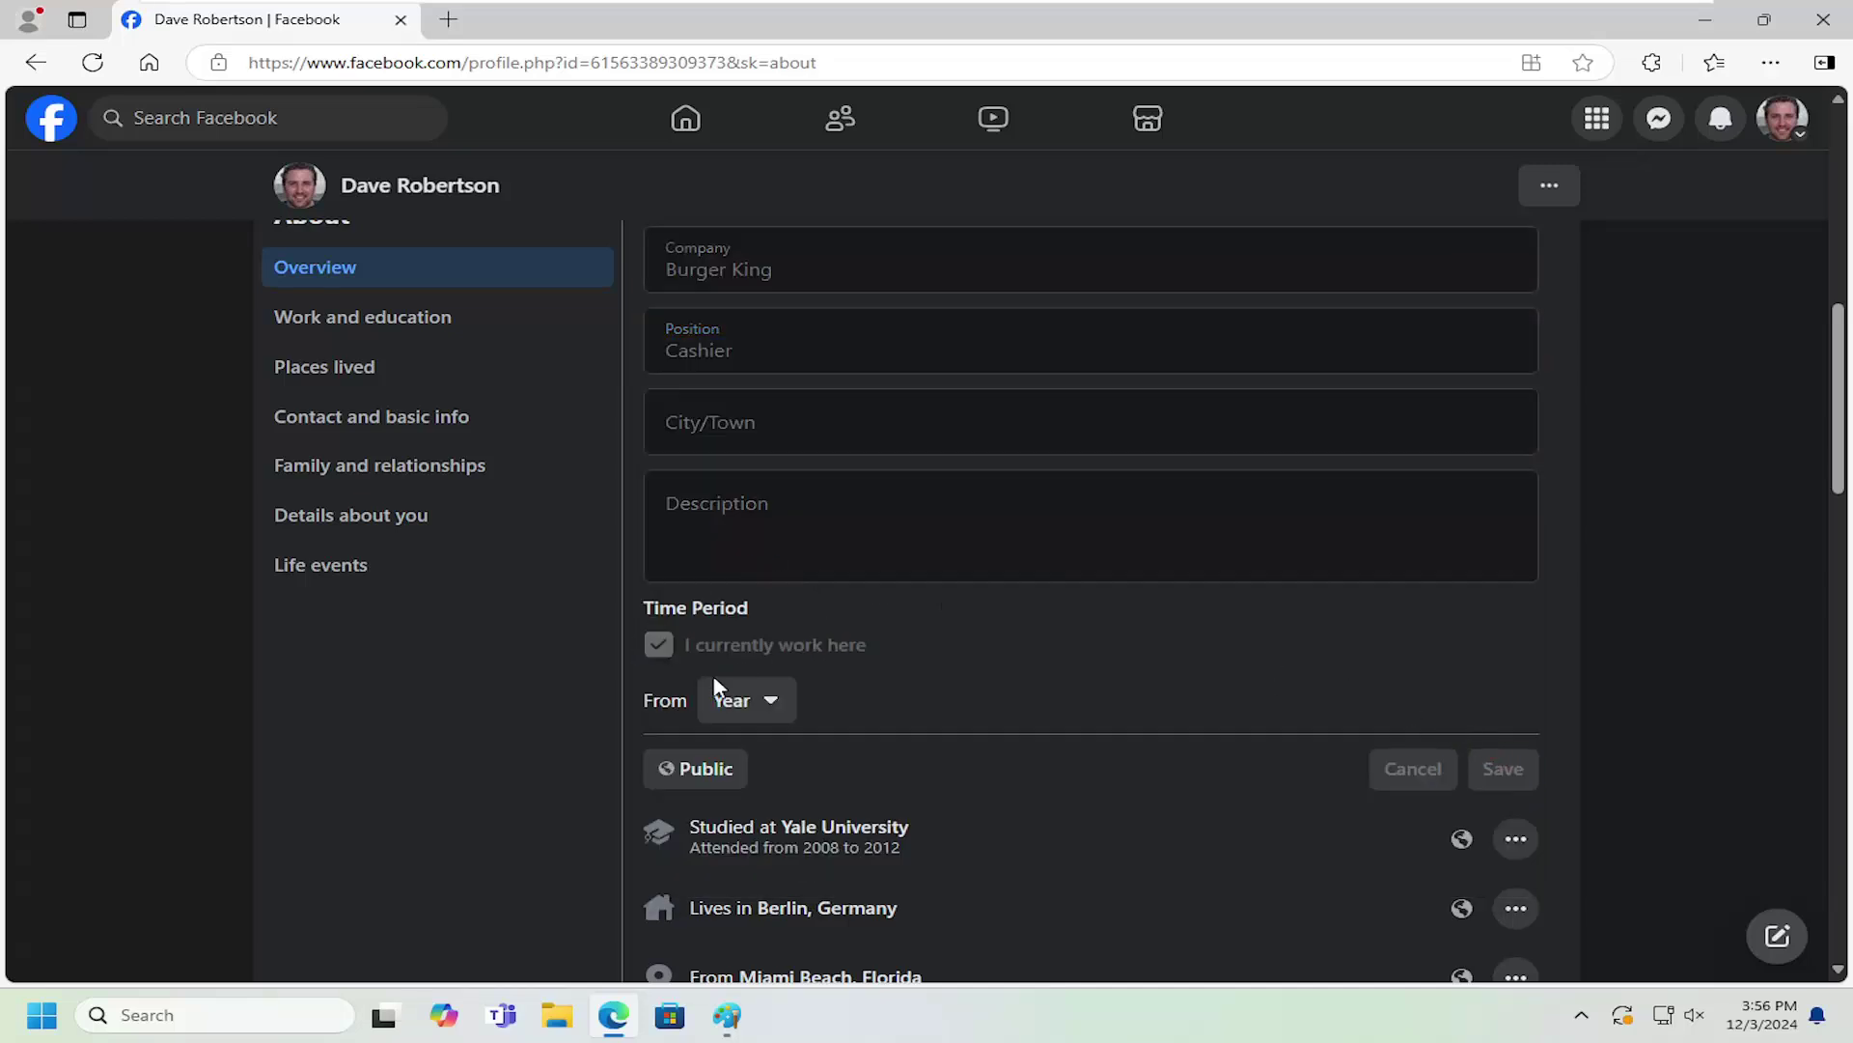
{"action": "scroll", "coordinate": [715, 686], "scroll_direction": "up", "scroll_amount": 2}
{"action": "left_click", "coordinate": [296, 362]}
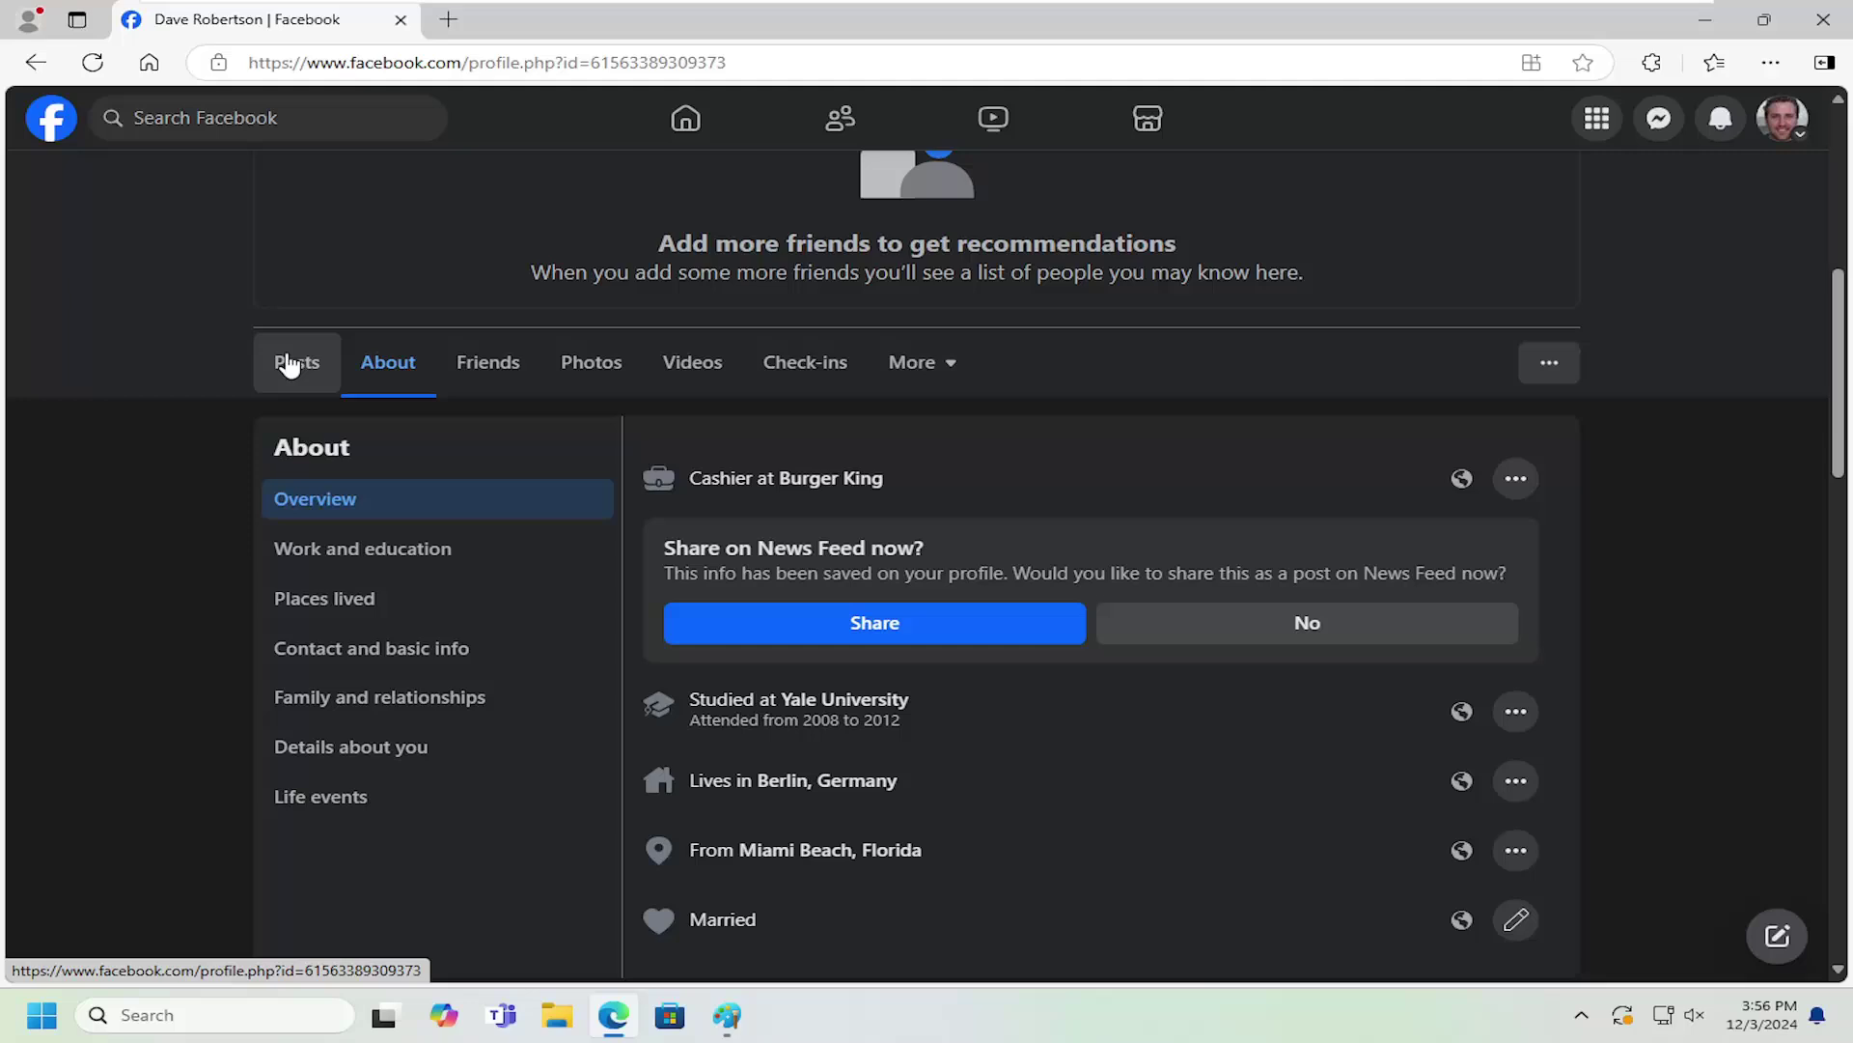